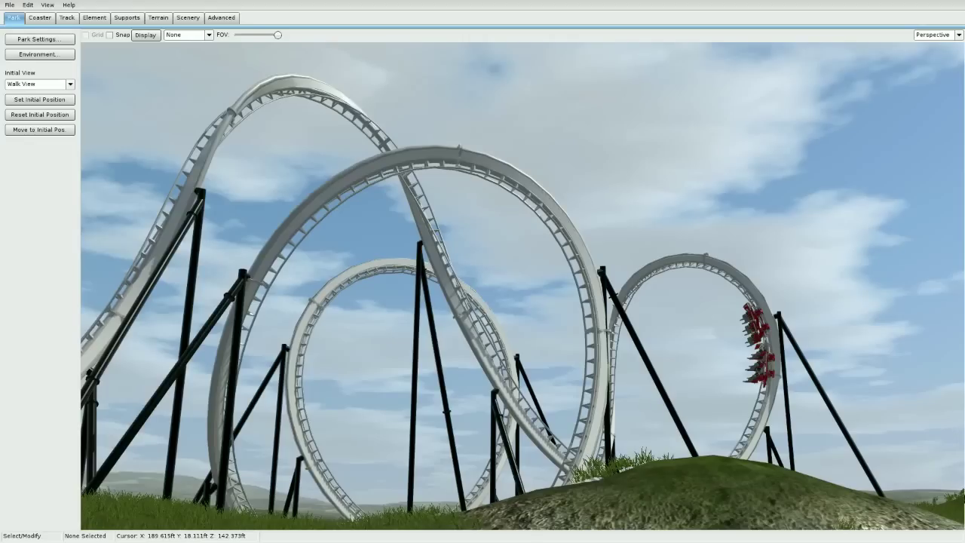
Choose Simple Target.nl2sco from the park's base folder as the scenery object for placement
right_click_drag(828, 493, 797, 460)
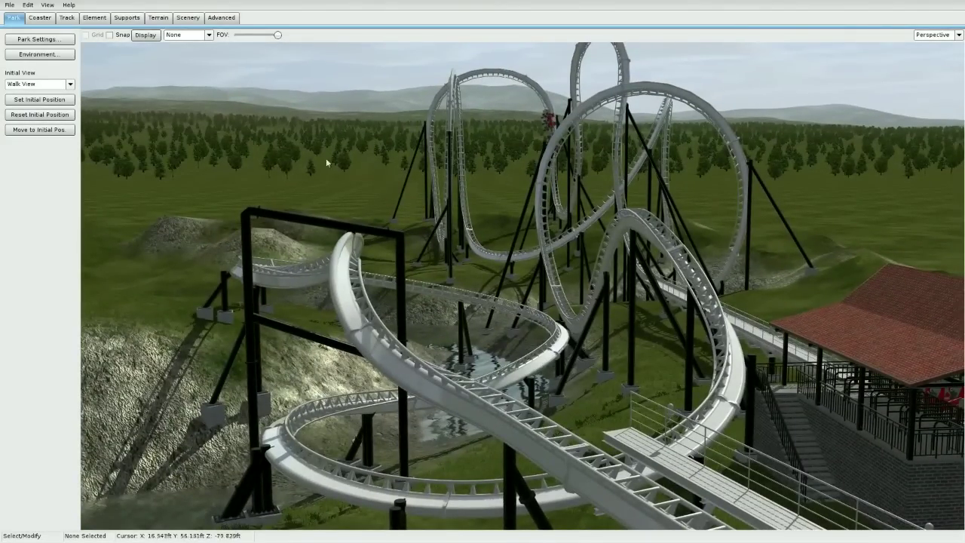
left_click(189, 17)
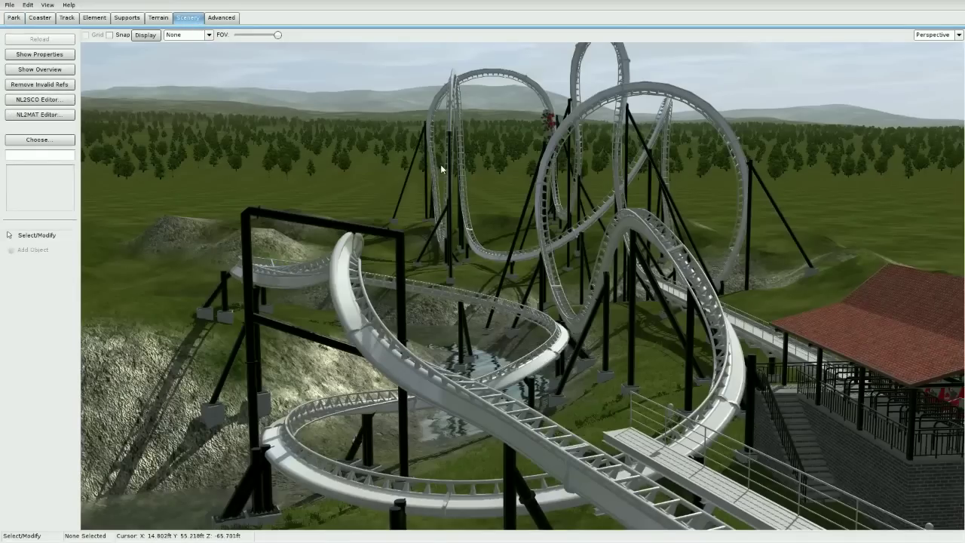
left_click(44, 143)
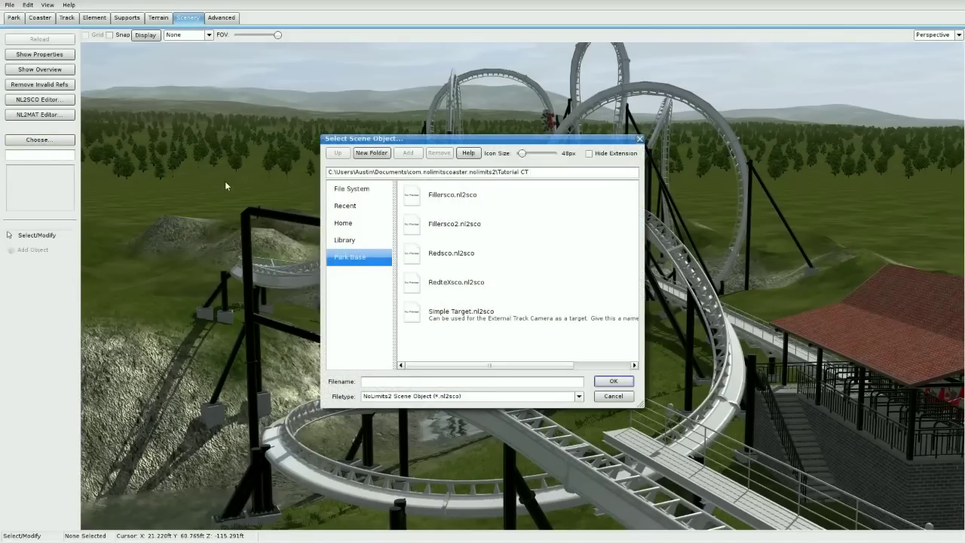
left_click(437, 316)
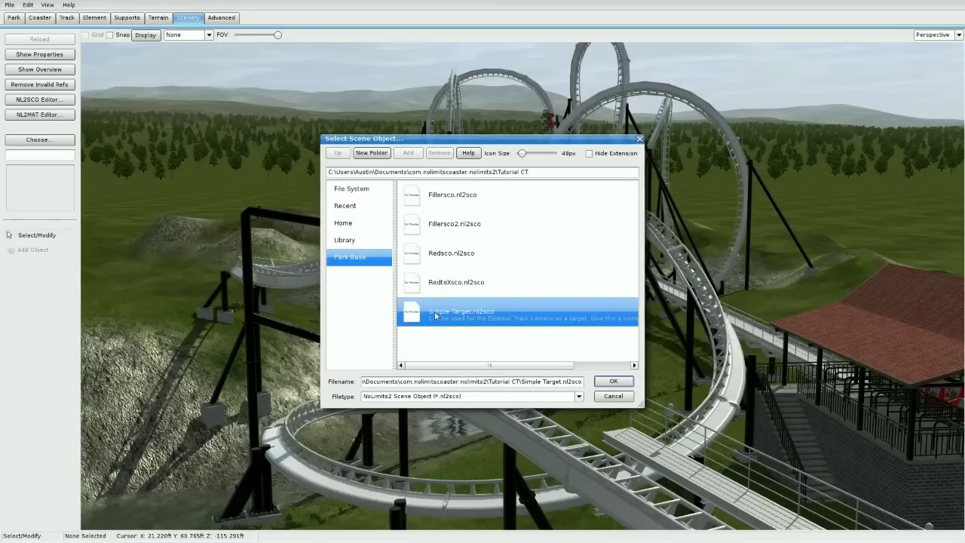
left_click(612, 381)
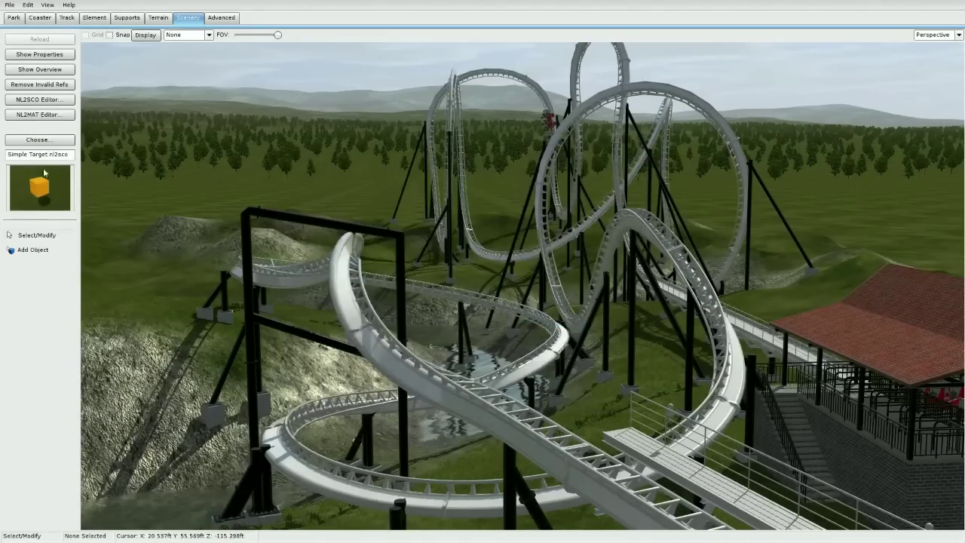
Add a Simple Target to the park and move it alongside the straight track with the catwalk, at track height
left_click(32, 250)
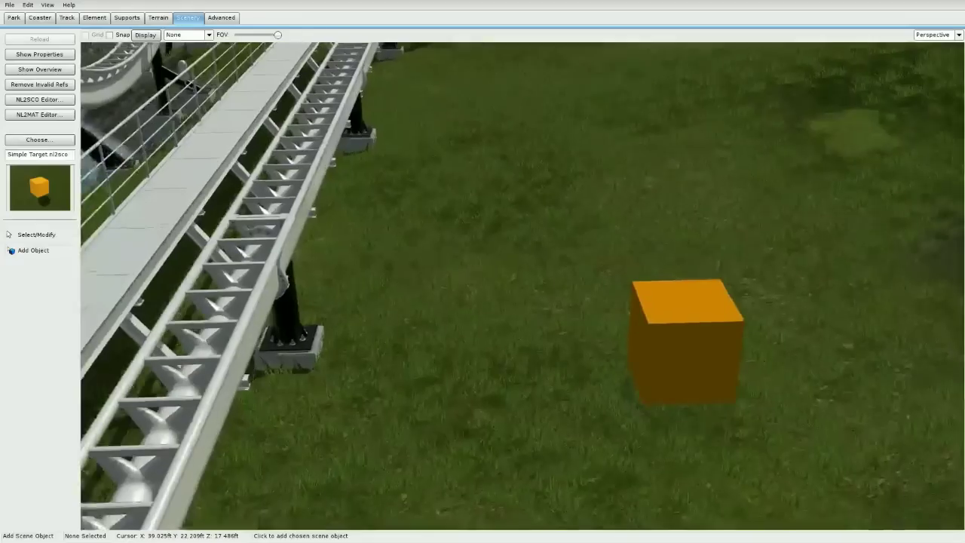
key("Escape")
left_click(700, 374)
left_click_drag(700, 373, 407, 300)
left_click(481, 279)
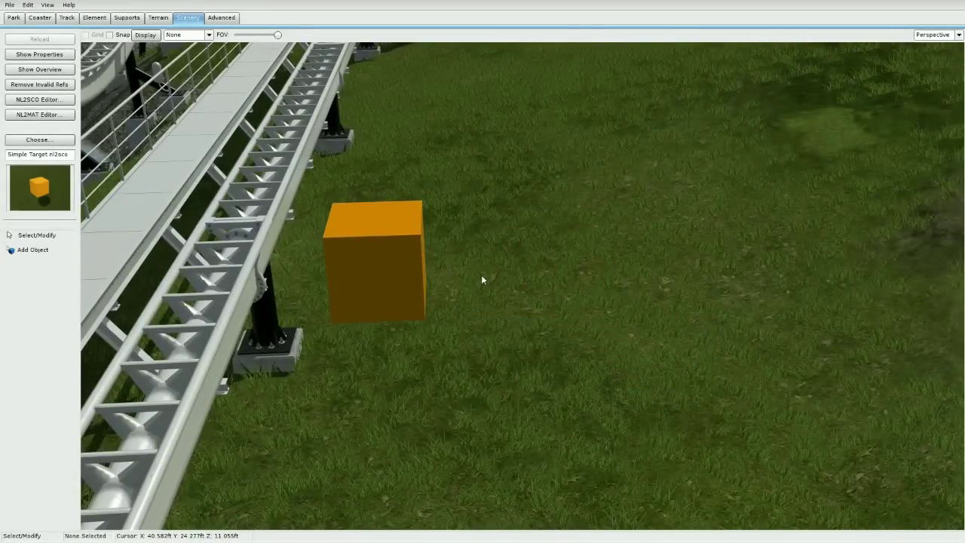
right_click_drag(482, 279, 455, 310)
left_click_drag(454, 309, 550, 279)
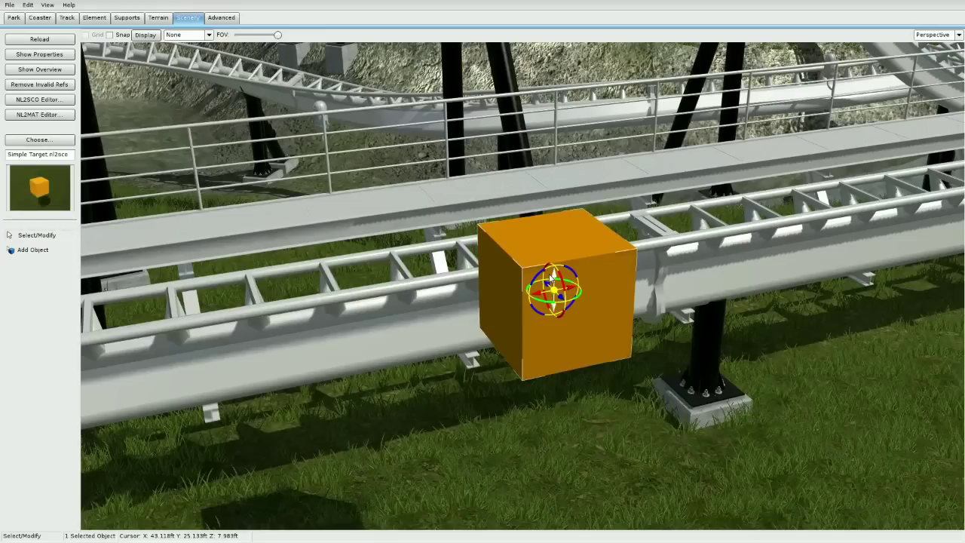
left_click_drag(532, 257, 542, 260)
Add a second Simple Target to the scene, apart from the first one
left_click(32, 249)
right_click_drag(483, 287, 341, 254)
left_click(582, 334)
right_click_drag(583, 334, 583, 335)
Reposition the second target in mid-air beside the loops, and check the placement of the target beside the straight track
left_click(36, 235)
left_click(181, 265)
left_click_drag(186, 264, 759, 333)
right_click_drag(760, 337, 760, 337)
left_click(330, 199)
left_click_drag(329, 200, 317, 205)
left_click(883, 349)
left_click_drag(877, 322, 855, 320)
left_click(322, 205)
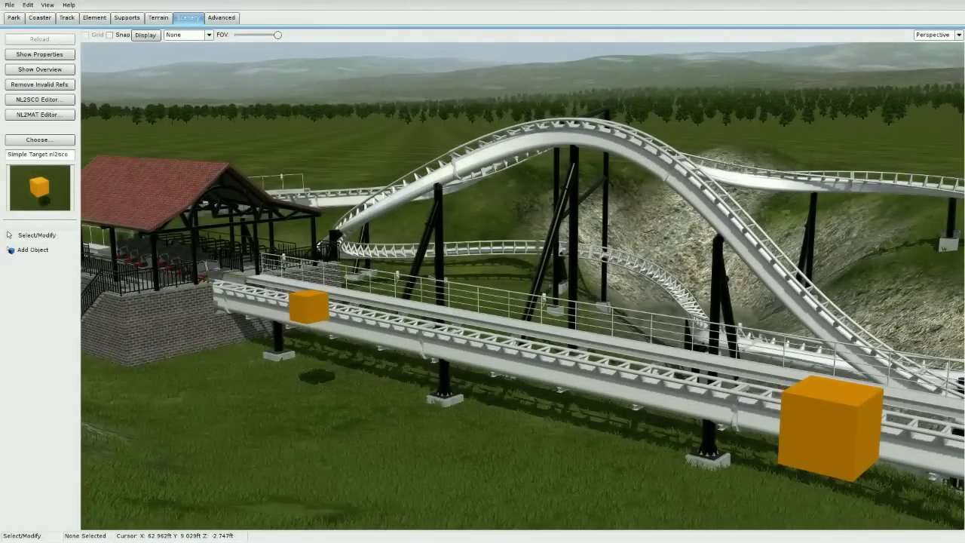
mouse_move(678, 445)
right_mouse_down()
mouse_move(558, 445)
mouse_move(754, 460)
mouse_move(678, 444)
right_mouse_up()
left_click_drag(658, 313, 598, 338)
right_click_drag(599, 339, 664, 352)
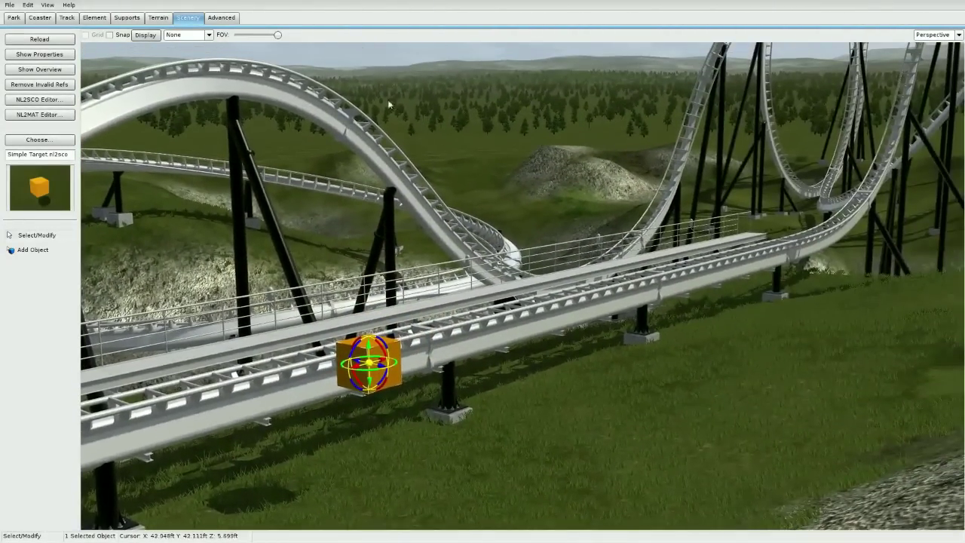
left_click(7, 4)
left_click(22, 111)
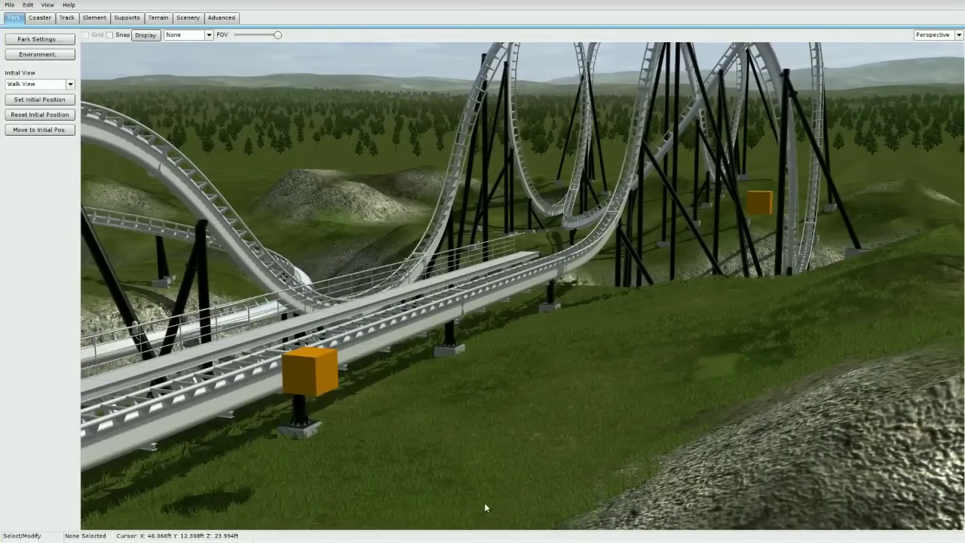
left_click_drag(259, 135, 841, 528)
left_click(509, 423)
Open the properties of the target beside the straight track and set its X scale to 1e-006
double_click(314, 365)
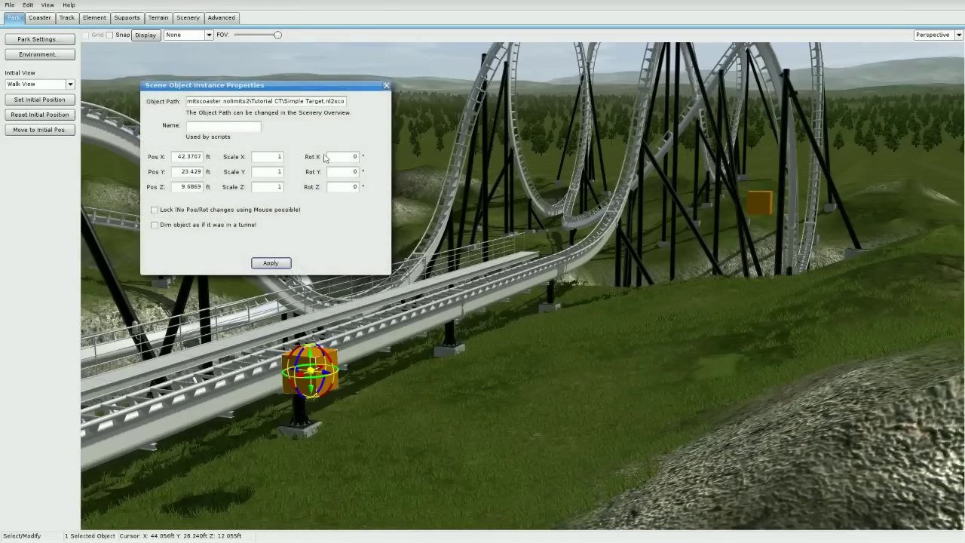
double_click(269, 157)
type(".000")
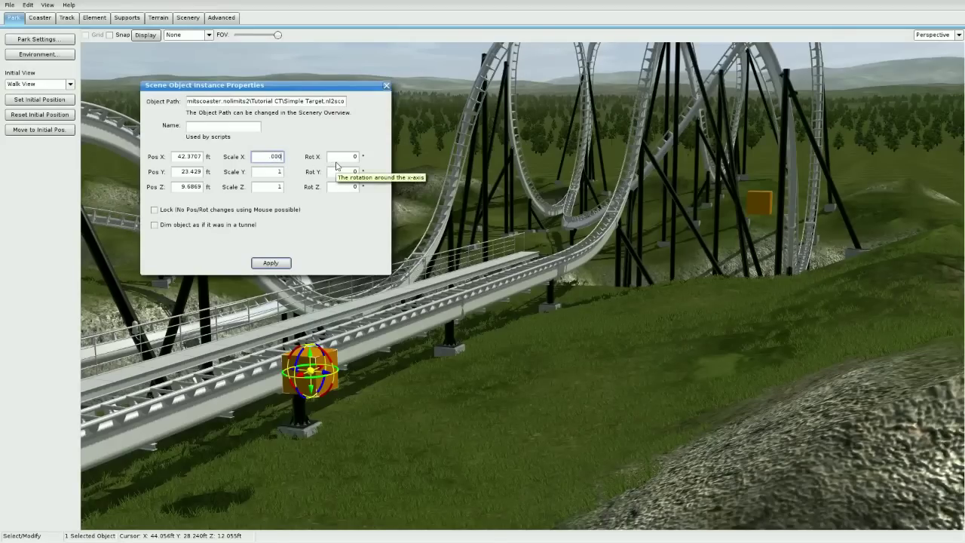
left_click(273, 172)
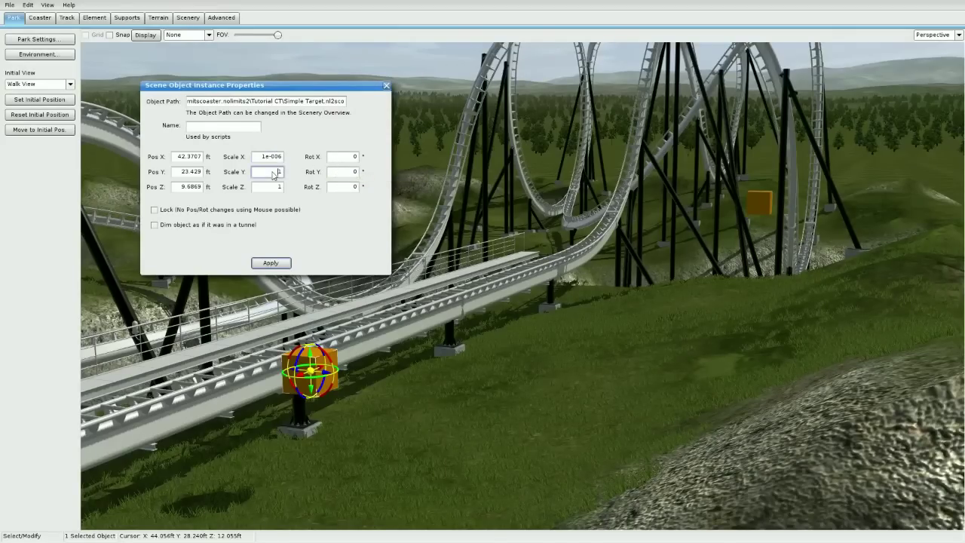
Copy the target's X scale of 1e-006 into its Y and Z scales and apply the change
double_click(274, 156)
right_click(275, 158)
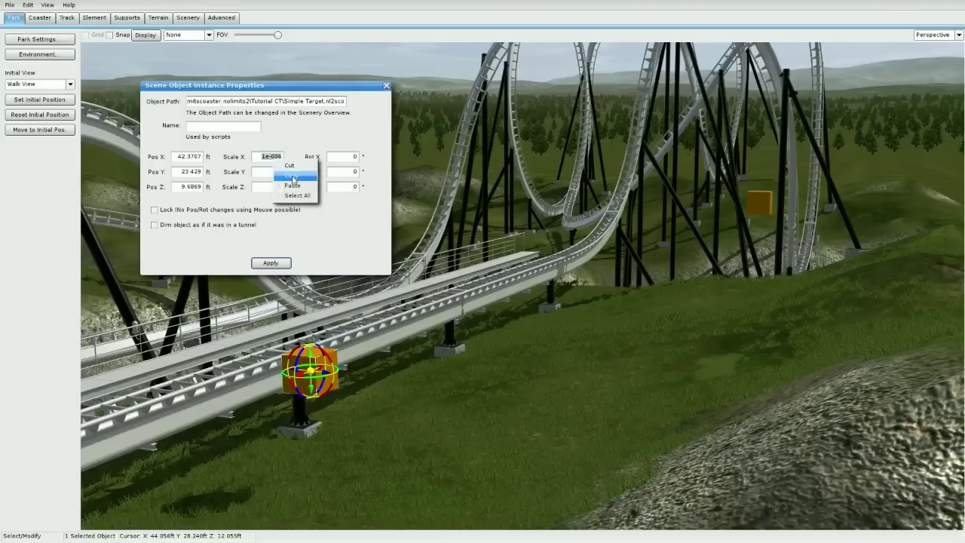
left_click(294, 177)
left_click(271, 175)
key("ctrl+v")
double_click(278, 187)
key("ctrl+v")
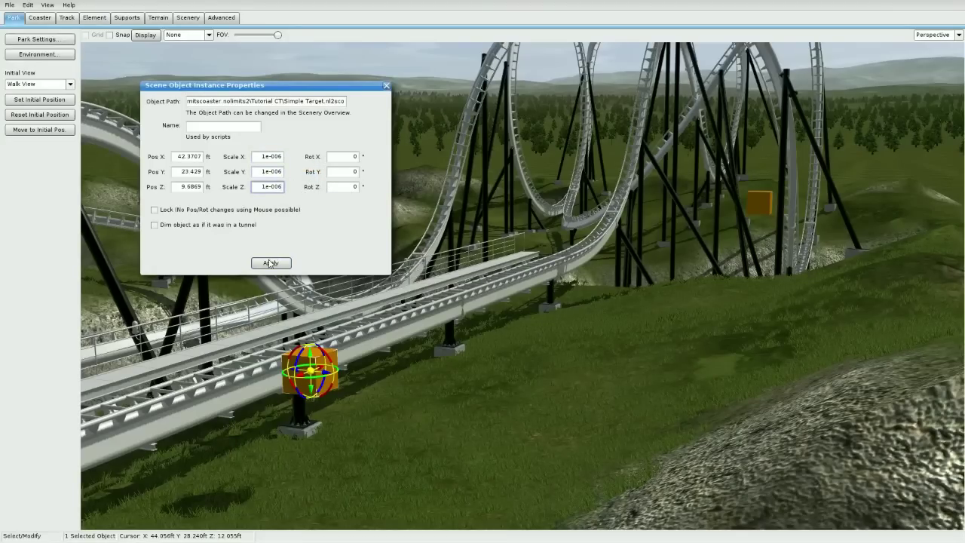
left_click(270, 263)
right_click_drag(430, 302, 520, 302)
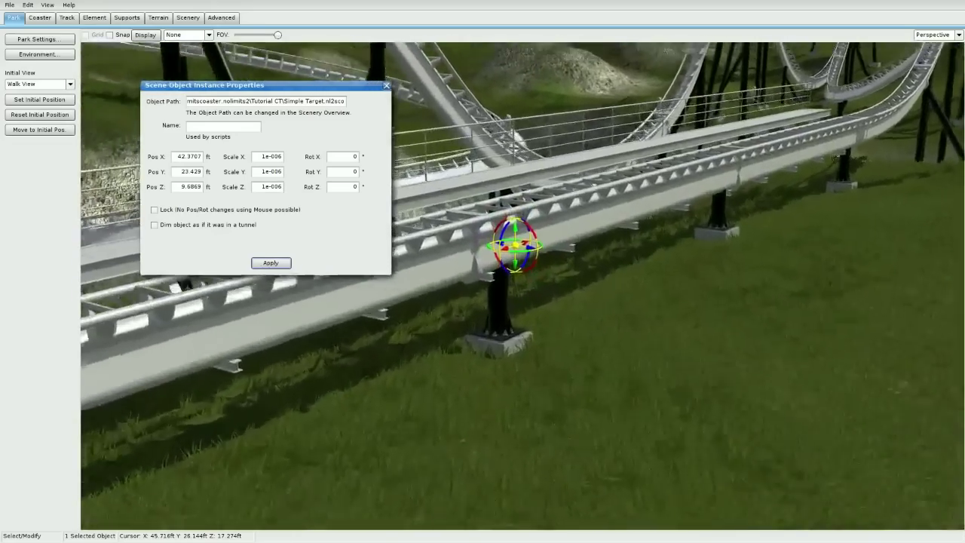
left_click_drag(468, 282, 705, 456)
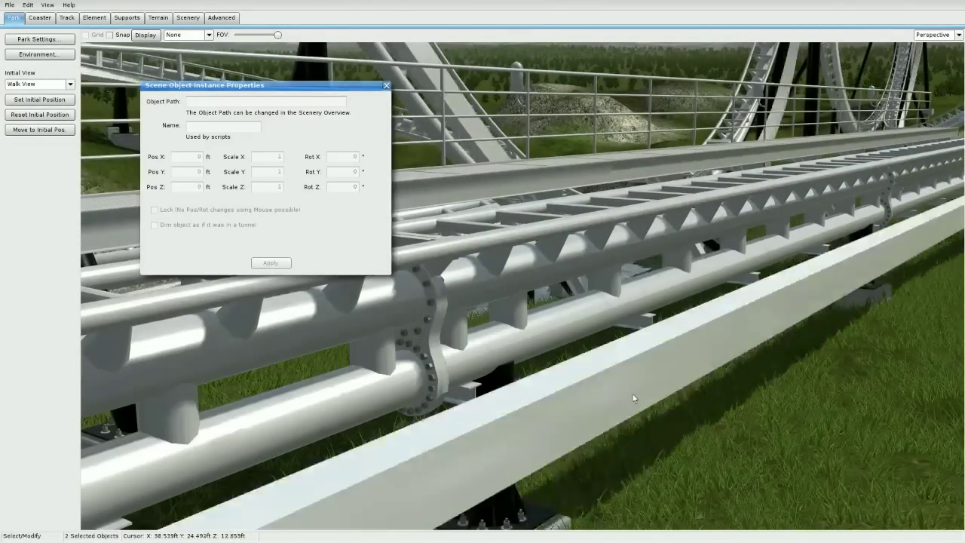
left_click_drag(633, 398, 652, 395)
key("ctrl+z")
Scale the target near the loops to 1e-006 on X, Y and Z, apply it, and close the object properties
right_click_drag(797, 443, 754, 460)
left_click_drag(571, 410, 464, 315)
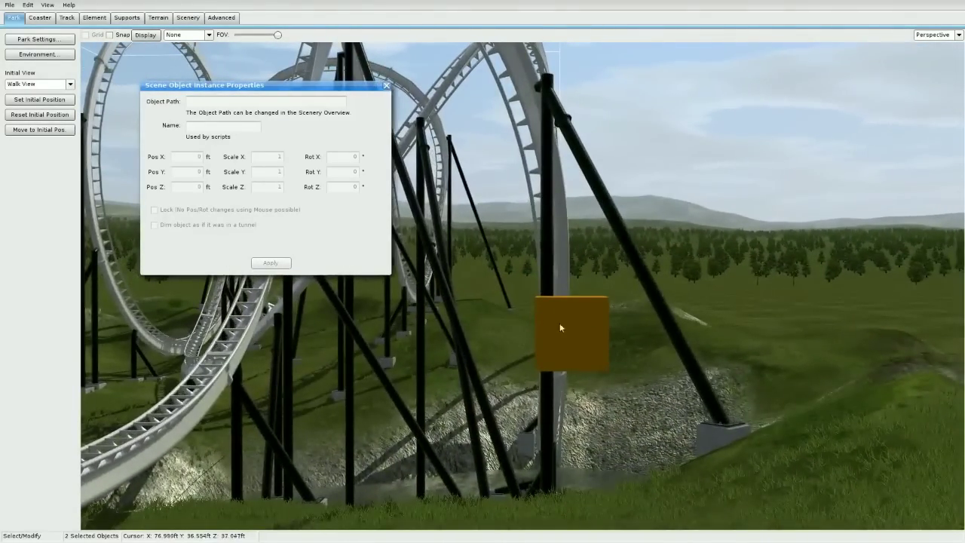
left_click(561, 327)
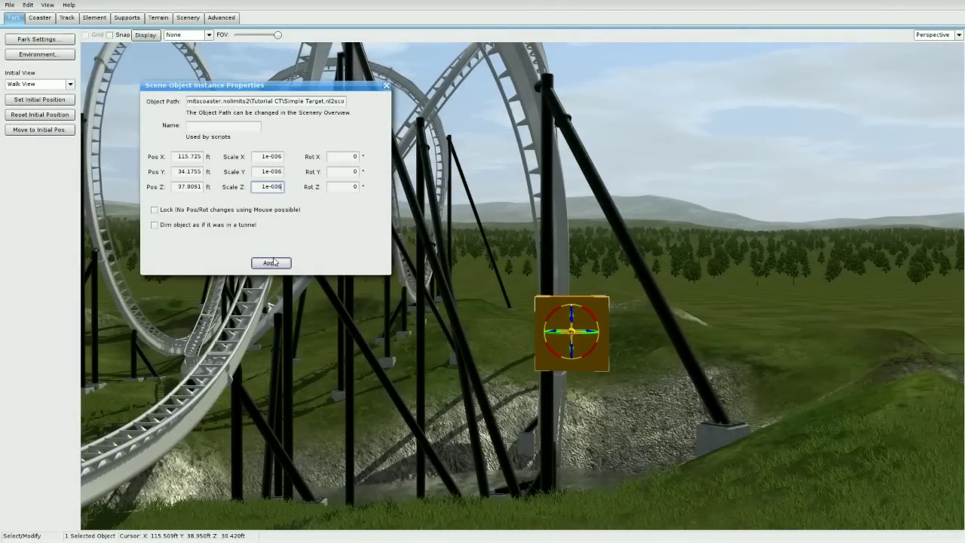
left_click(271, 262)
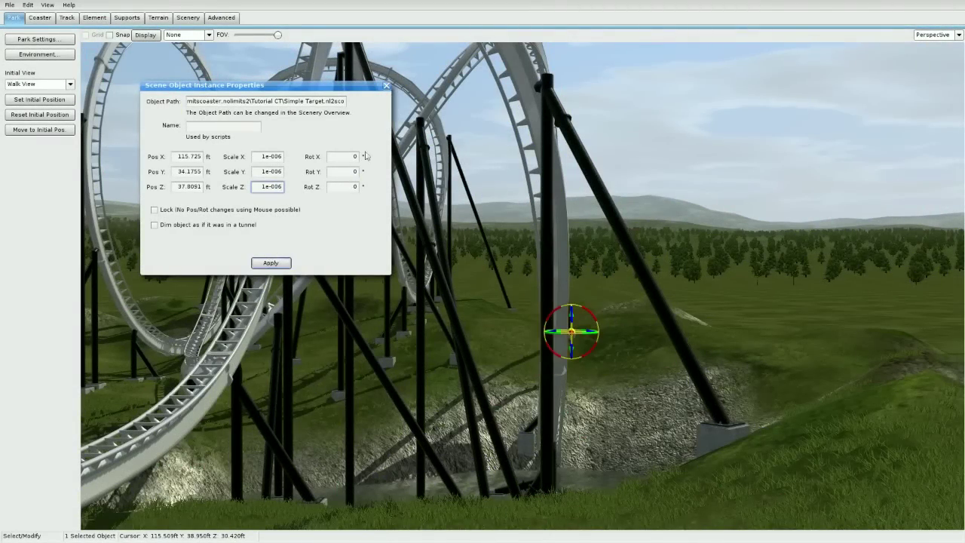
left_click(386, 86)
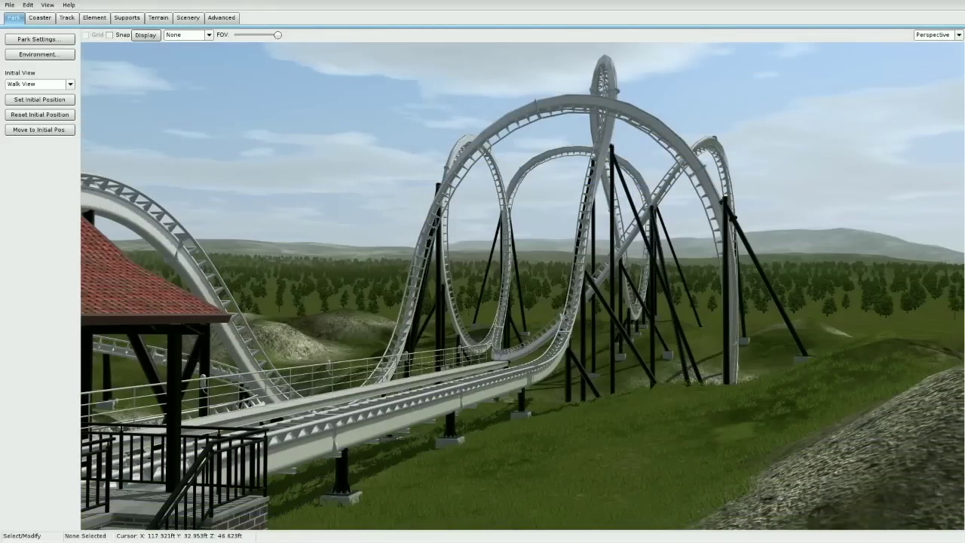